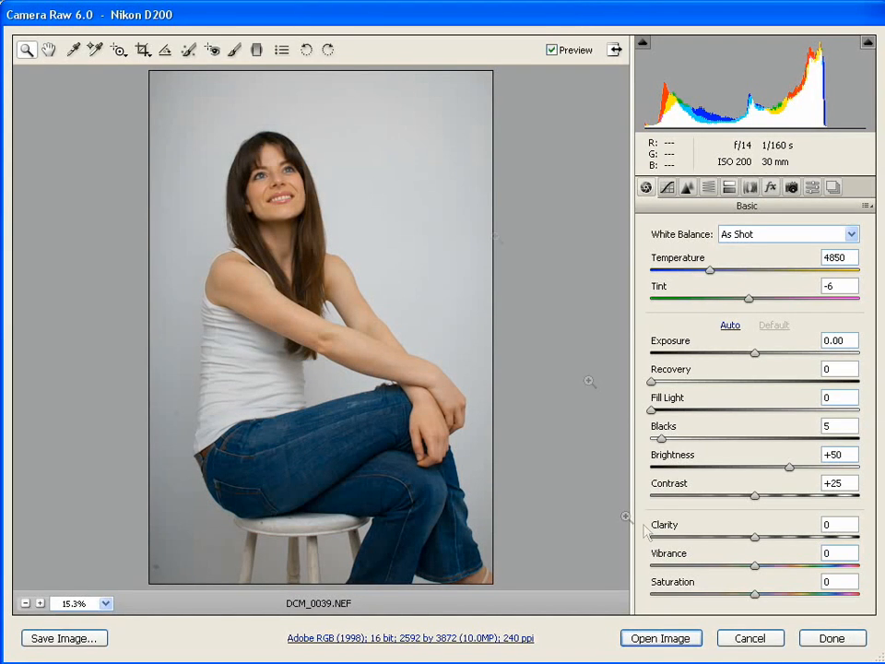
- Place colour sampler points on the jeans and on the woman's cheek, and clear both samplers
click(94, 50)
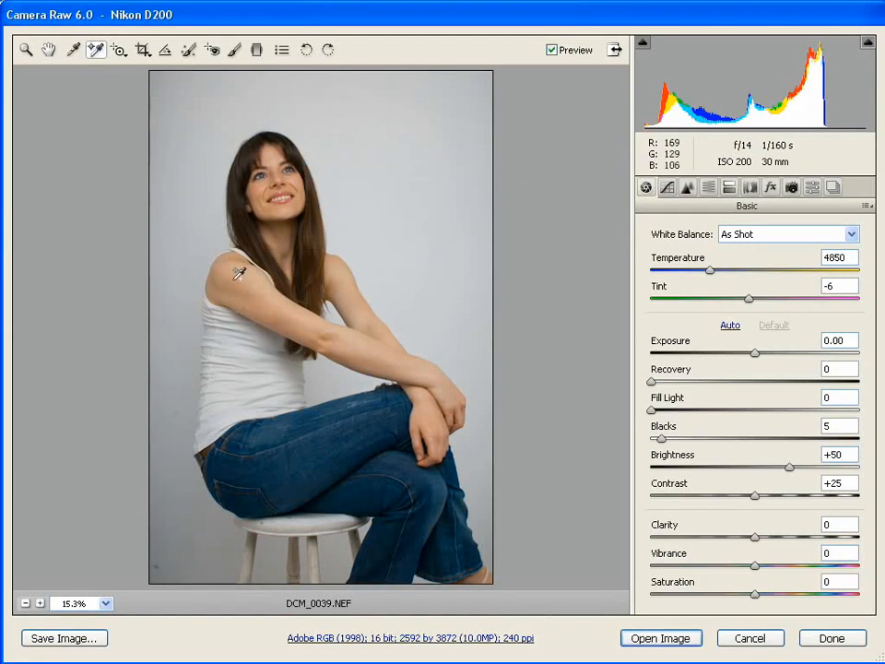
click(316, 457)
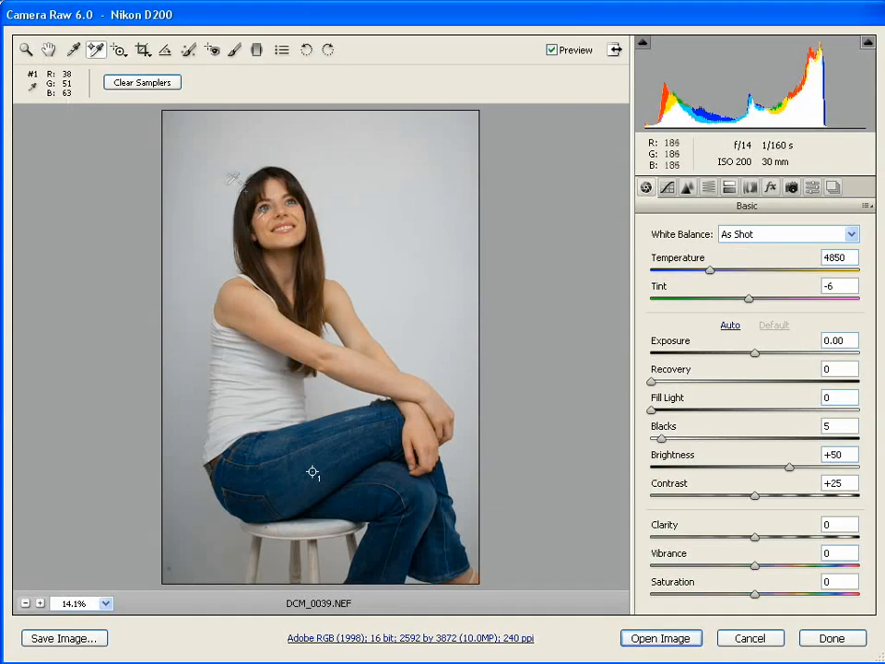
click(263, 232)
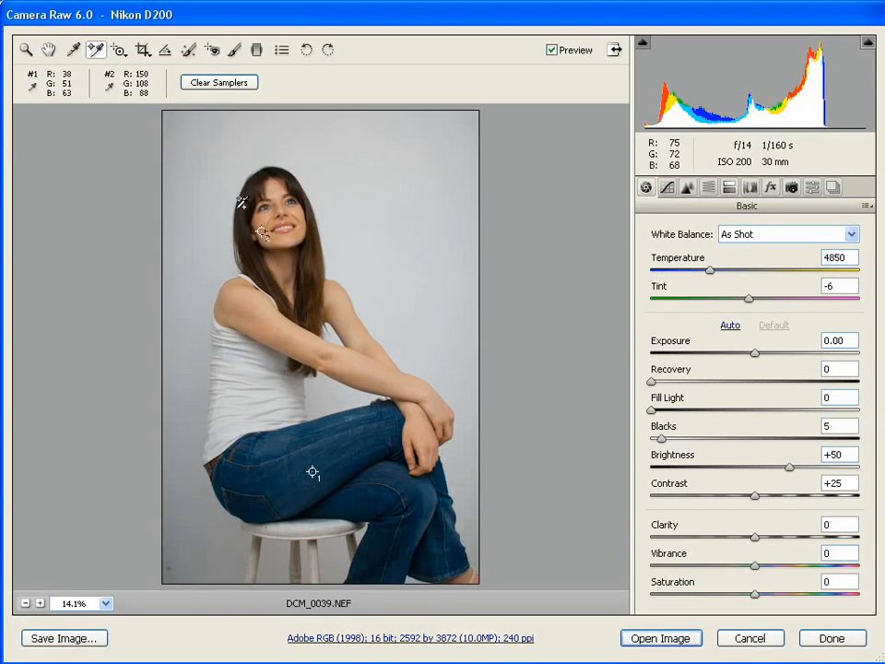
click(221, 81)
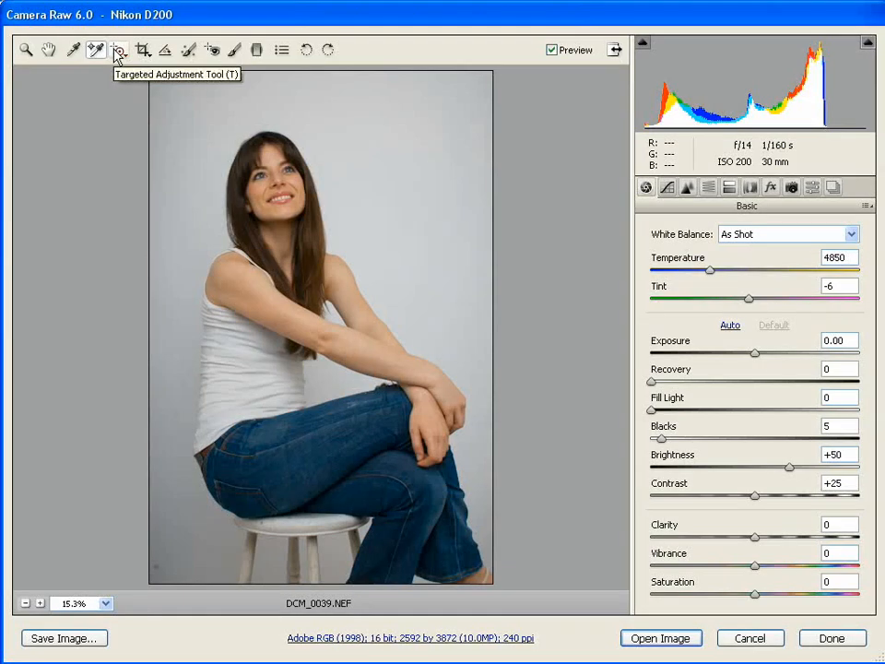
- Heal the two small moles on the woman's cheek with Spot Removal in Heal mode at radius 2, and hide the overlay
click(26, 49)
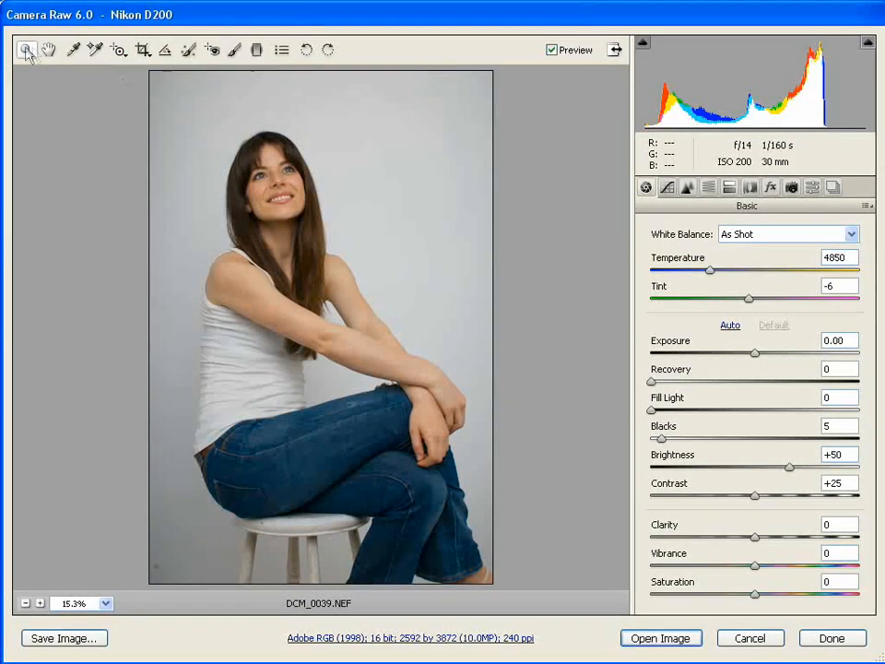
click(275, 186)
click(276, 190)
click(252, 306)
click(303, 398)
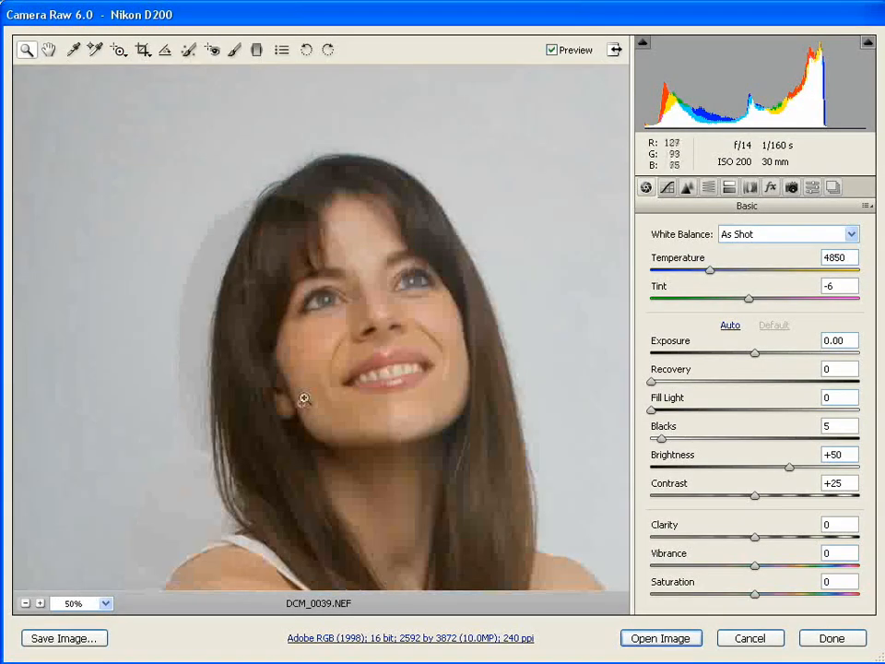
click(305, 396)
click(362, 351)
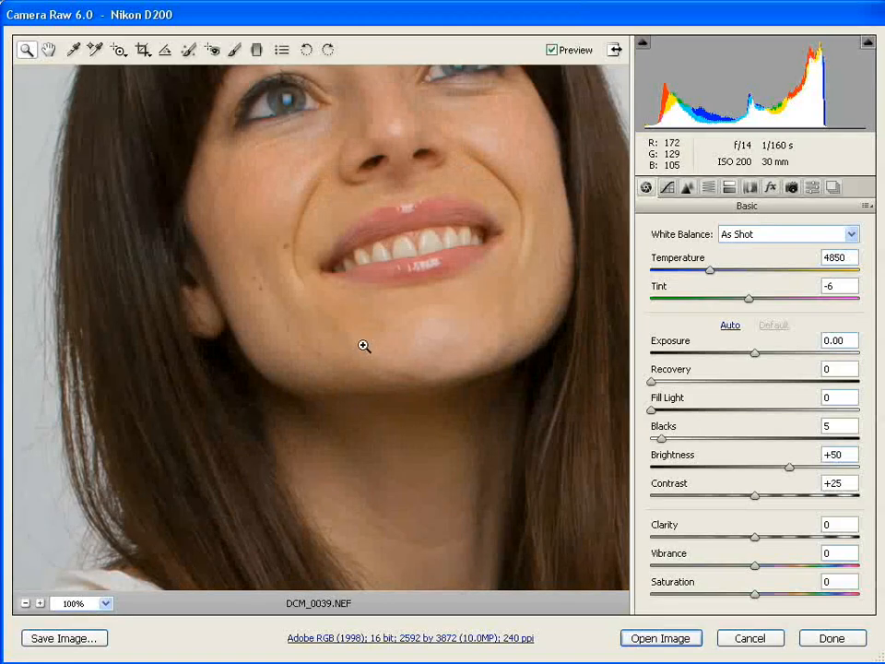
click(189, 51)
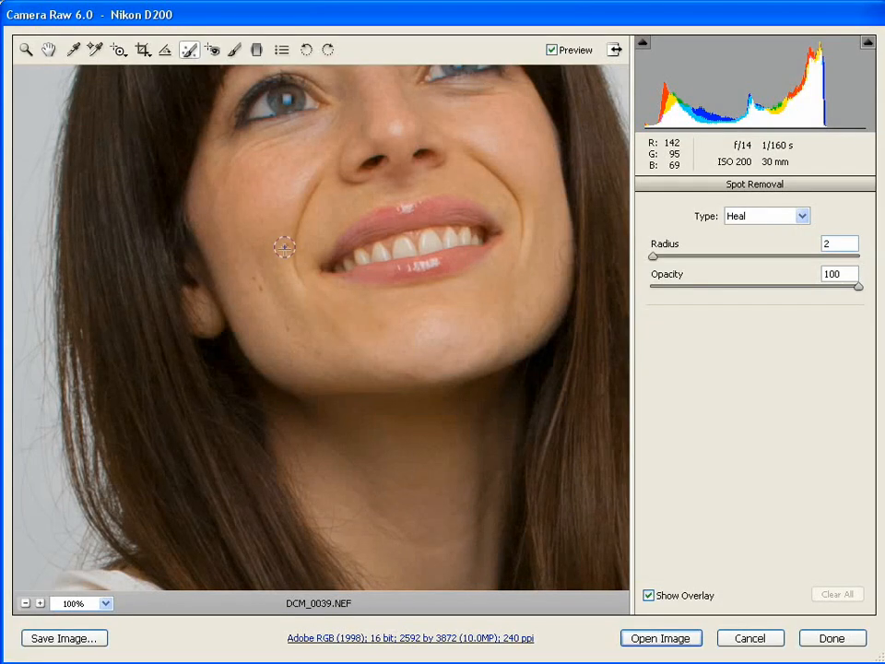
mouse_move(283, 247)
mouse_down()
mouse_move(285, 257)
mouse_move(281, 250)
mouse_up()
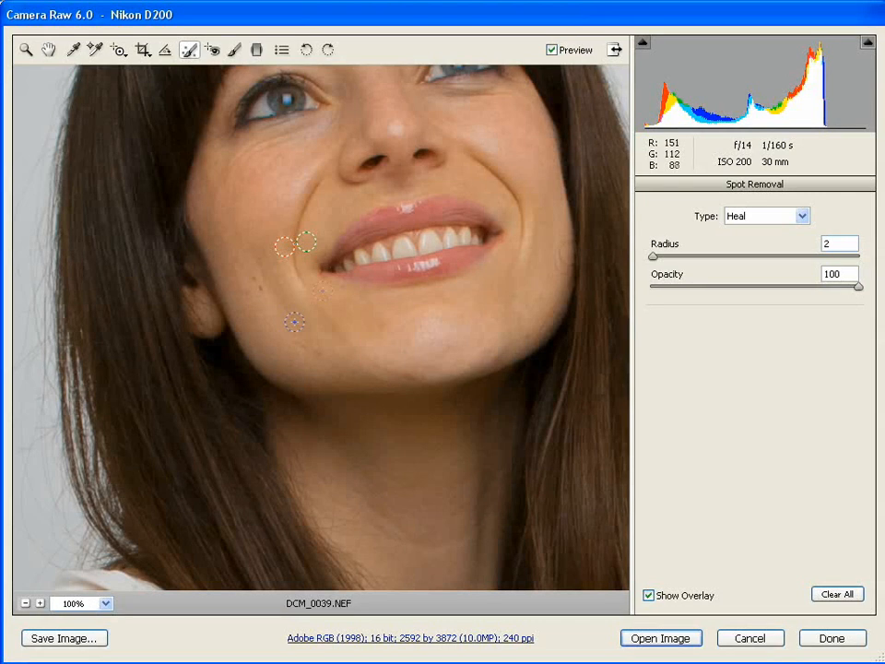
drag(308, 245, 266, 224)
click(261, 289)
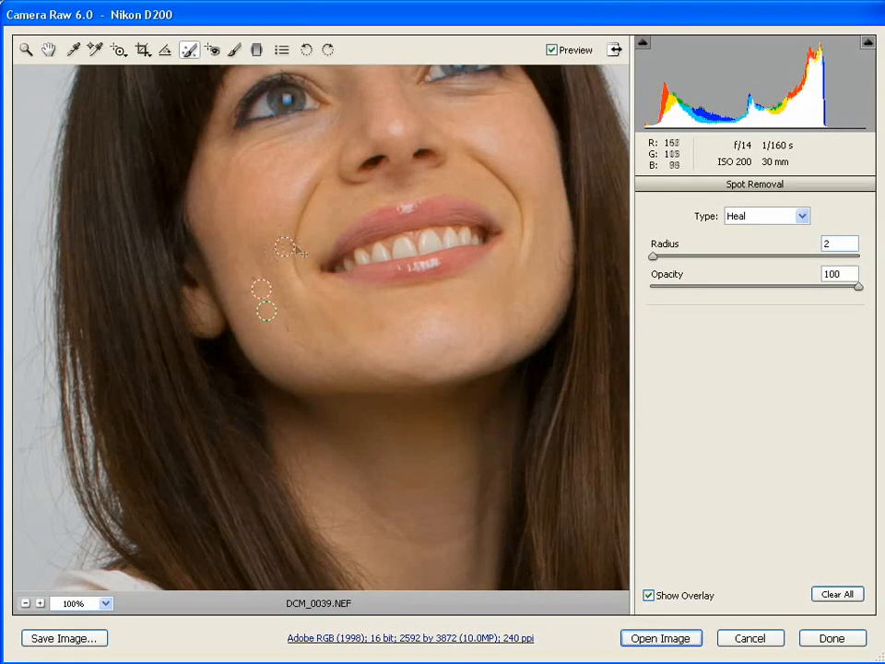
click(649, 595)
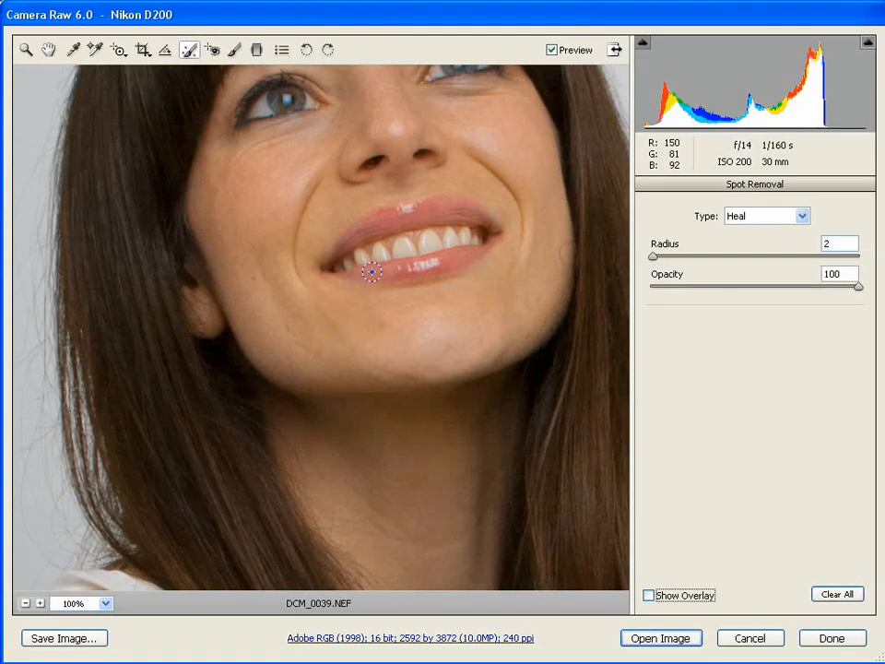
key(ctrl+minus)
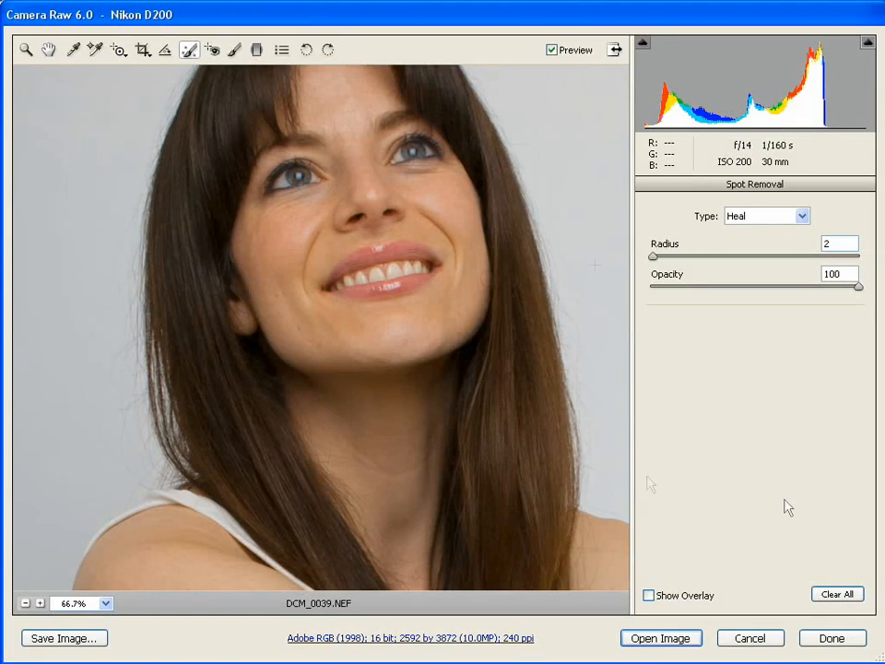
- Brighten the woman's hair with an Adjustment Brush stroke at exposure +1.00
click(234, 52)
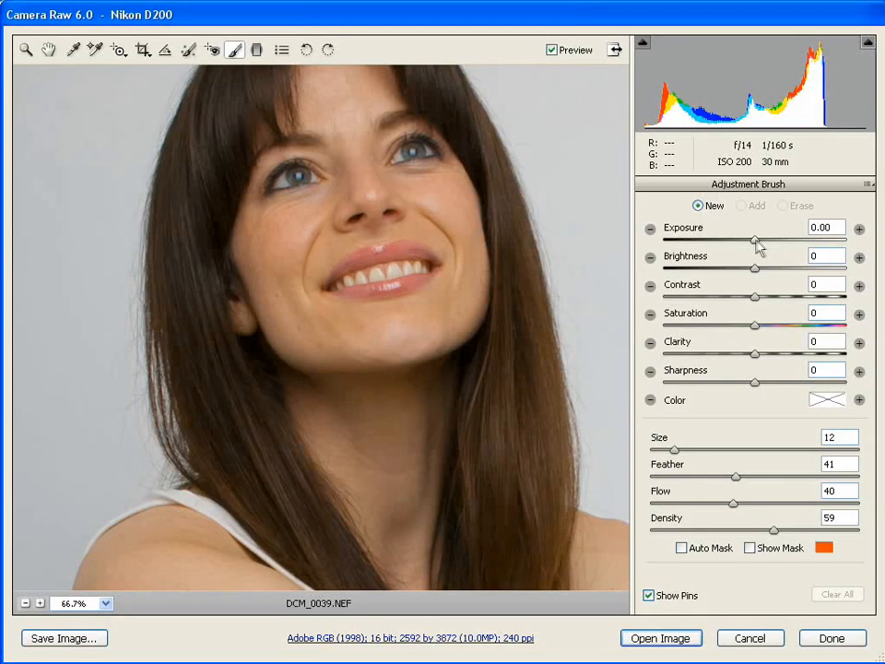
drag(756, 242, 780, 246)
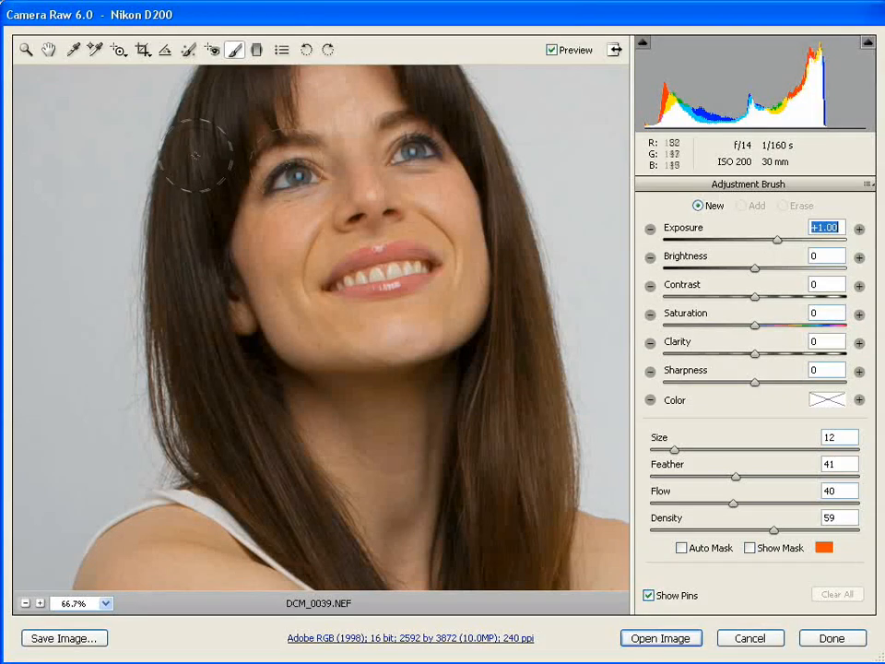
mouse_move(218, 115)
mouse_down()
mouse_move(185, 178)
mouse_move(179, 268)
mouse_move(181, 316)
mouse_move(196, 367)
mouse_up()
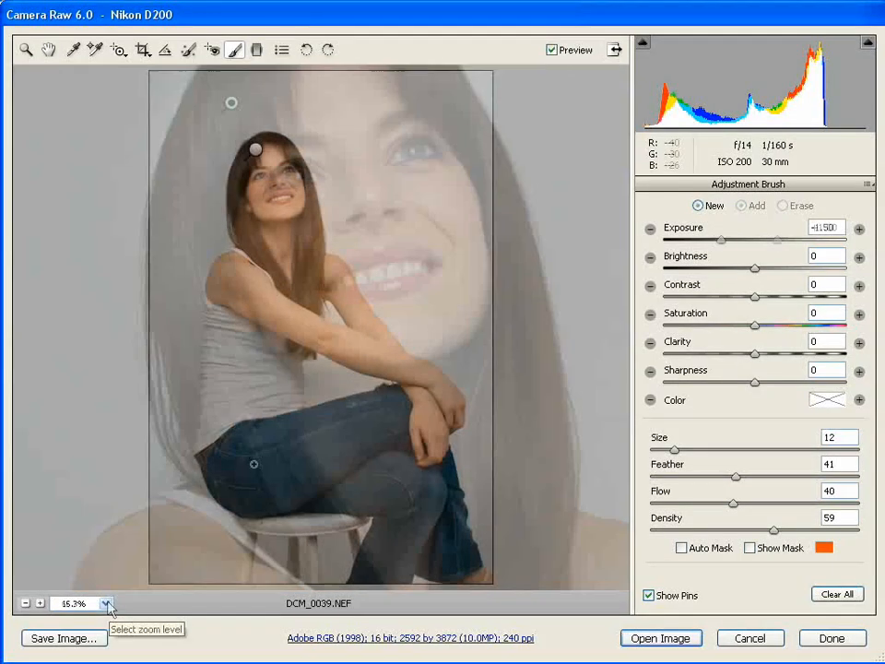
- Darken the upper edge of the background with a Graduated Filter at exposure -1.50, and delete that filter
click(106, 603)
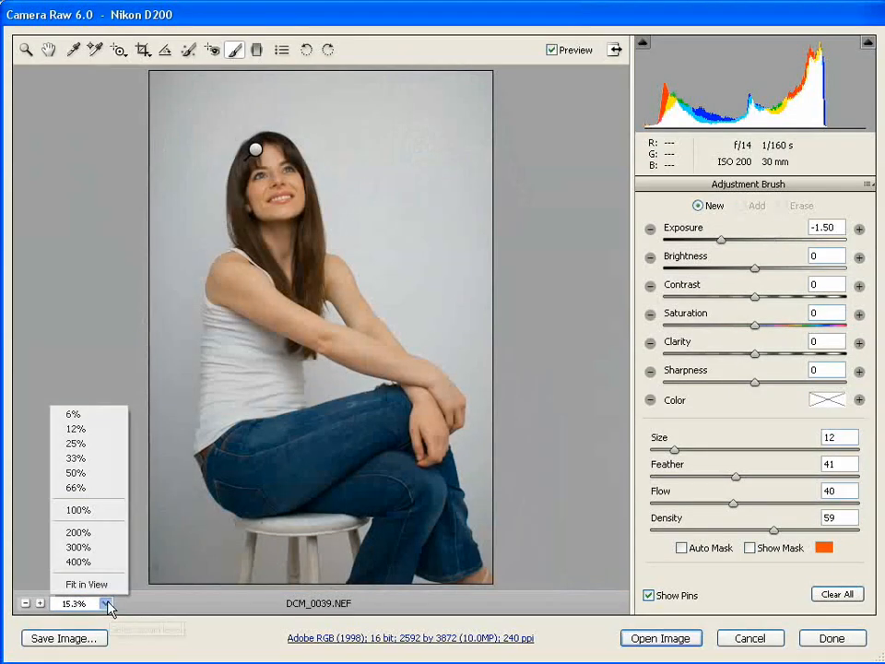
click(103, 587)
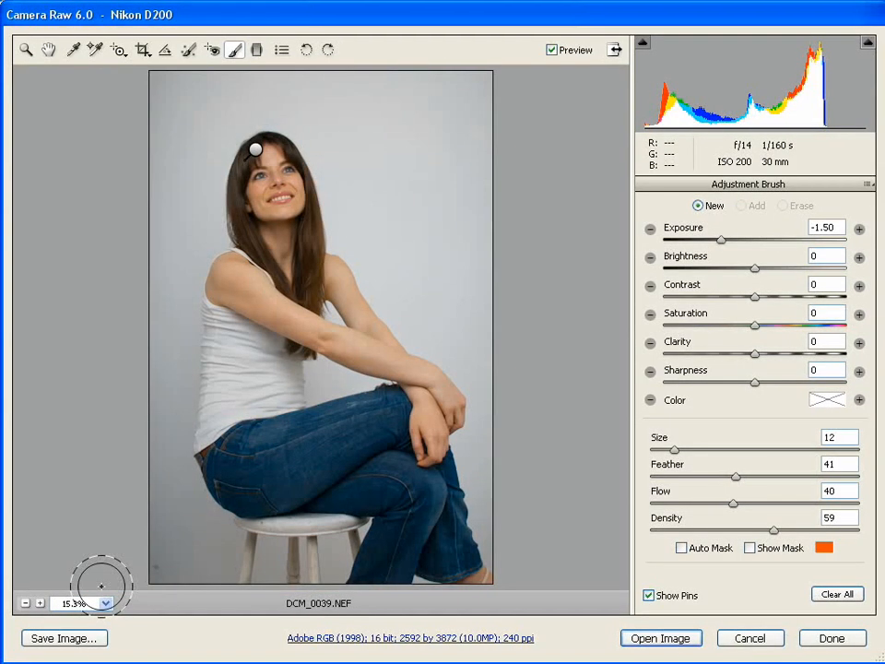
click(258, 51)
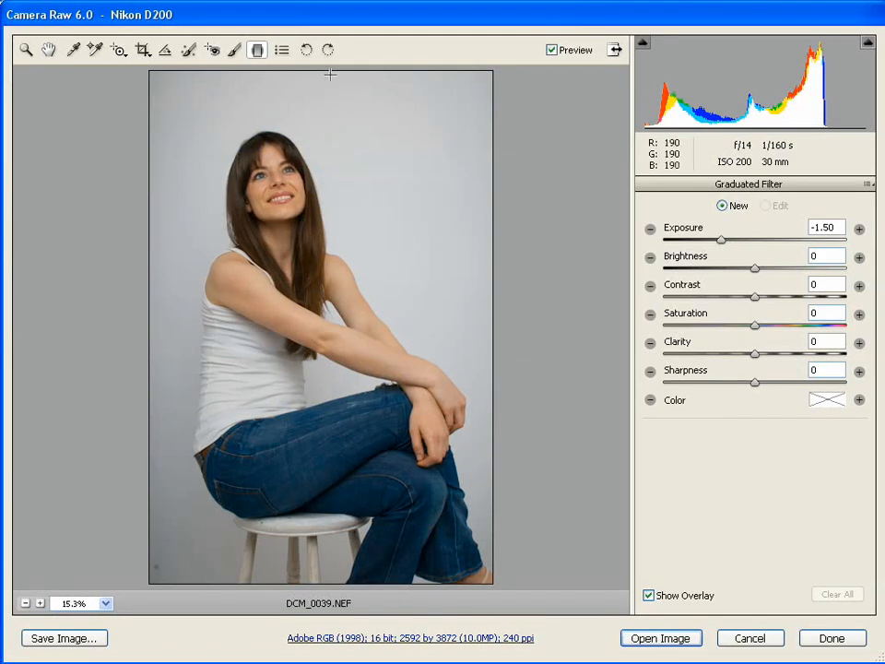
drag(330, 73, 330, 130)
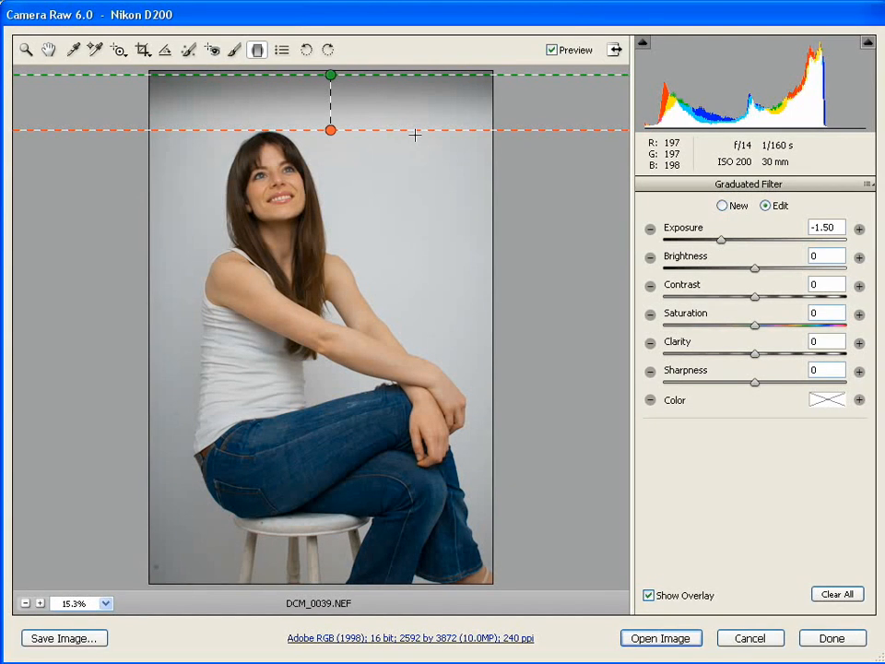
key(Delete)
key(alt)
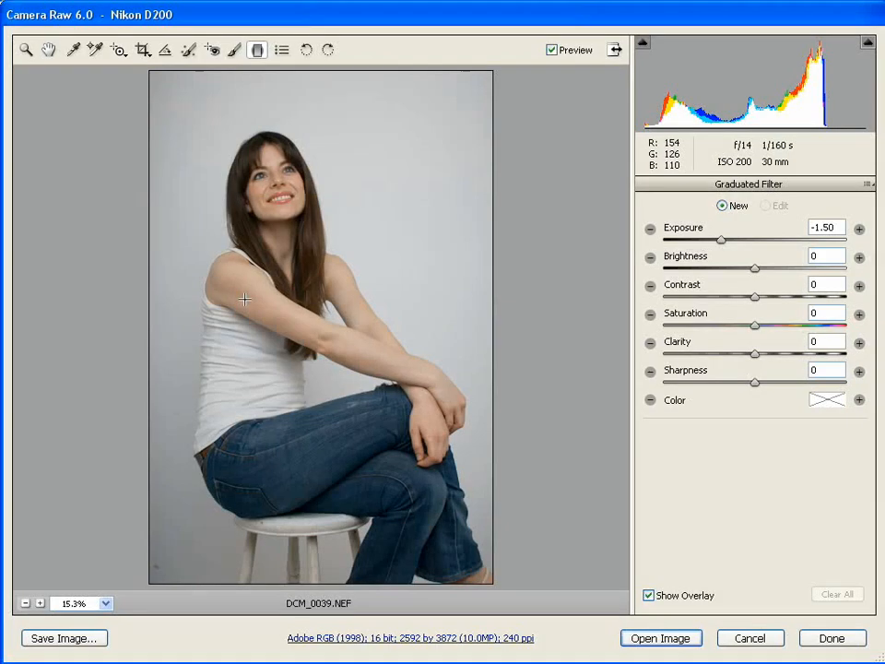
- Try the Strong Contrast preset on the point tone curve, and raise Shadows on the parametric curve
click(26, 50)
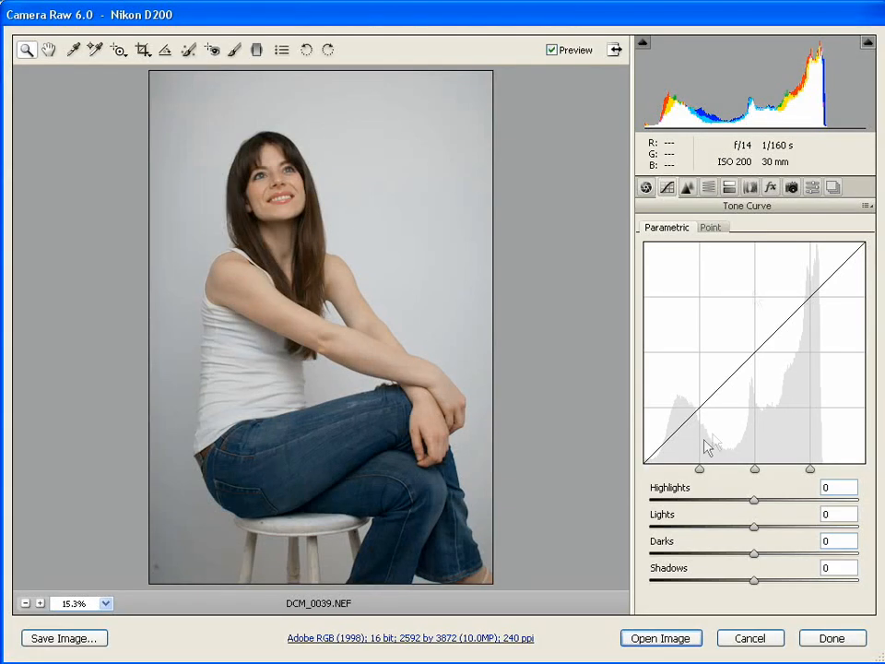
click(709, 228)
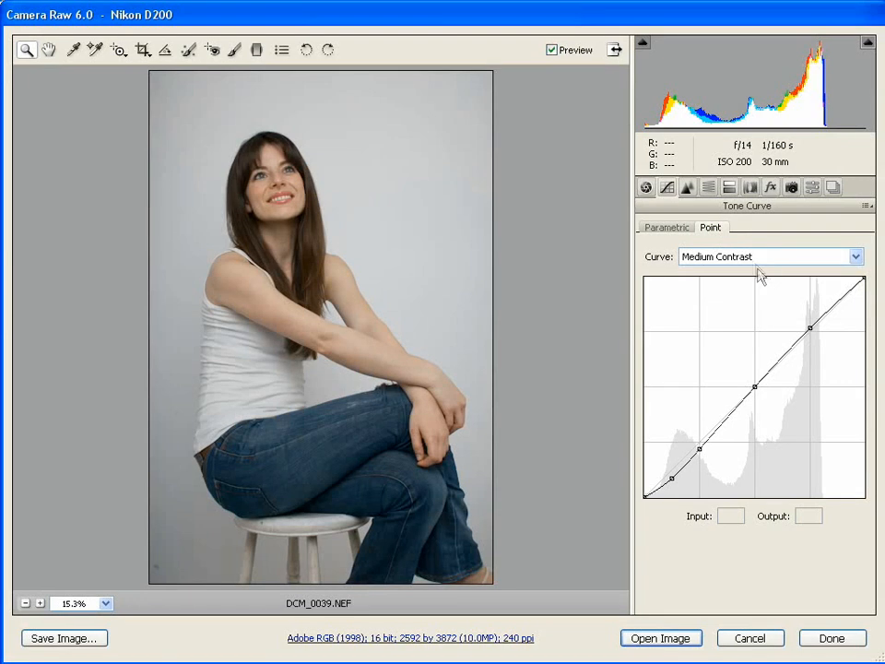
click(753, 257)
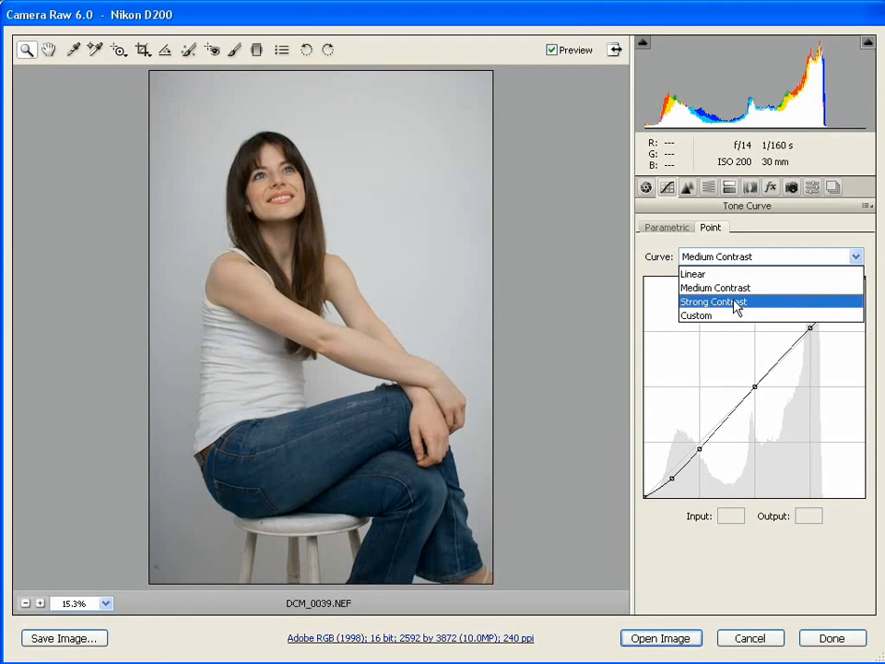
click(735, 306)
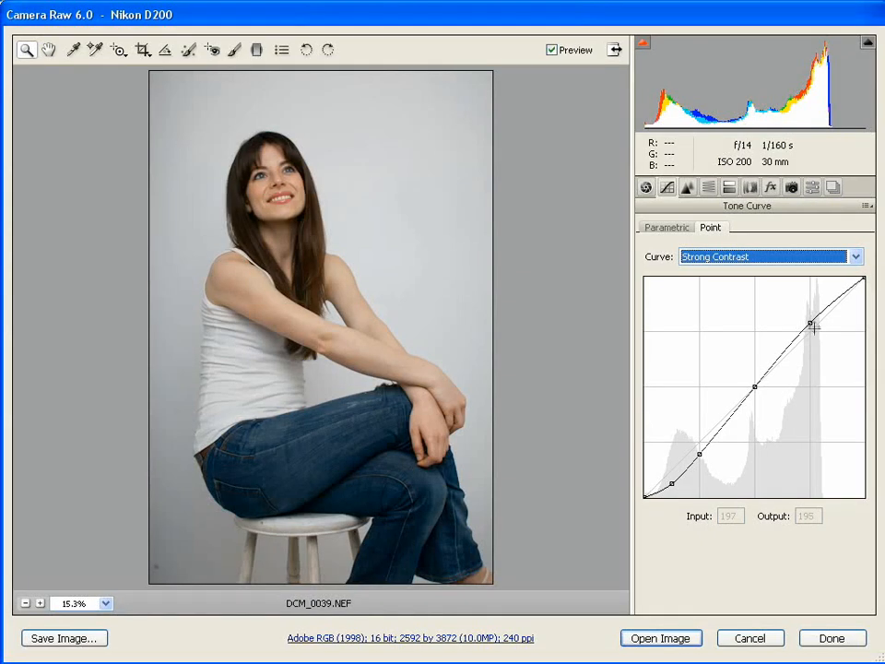
click(664, 230)
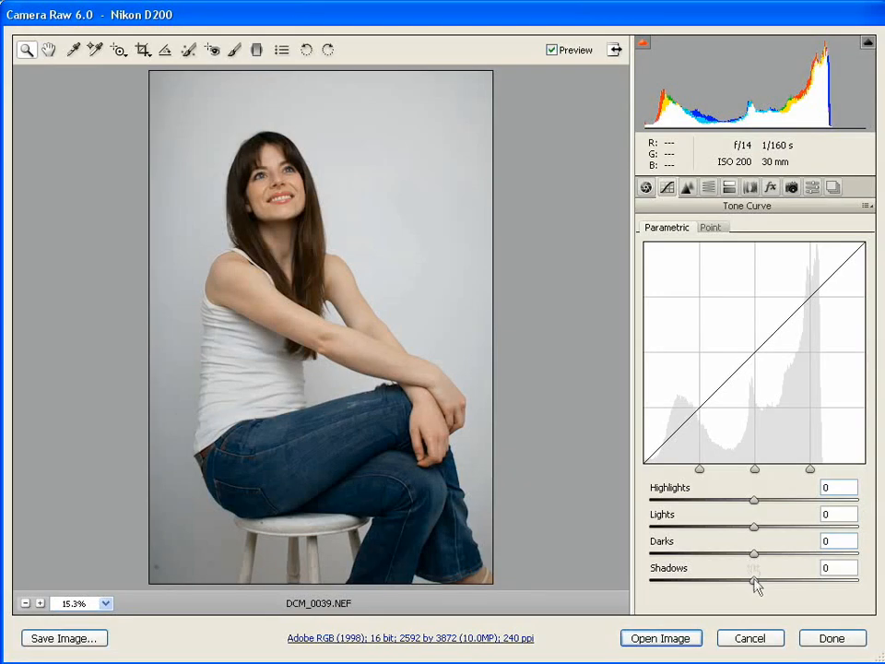
drag(754, 582, 777, 587)
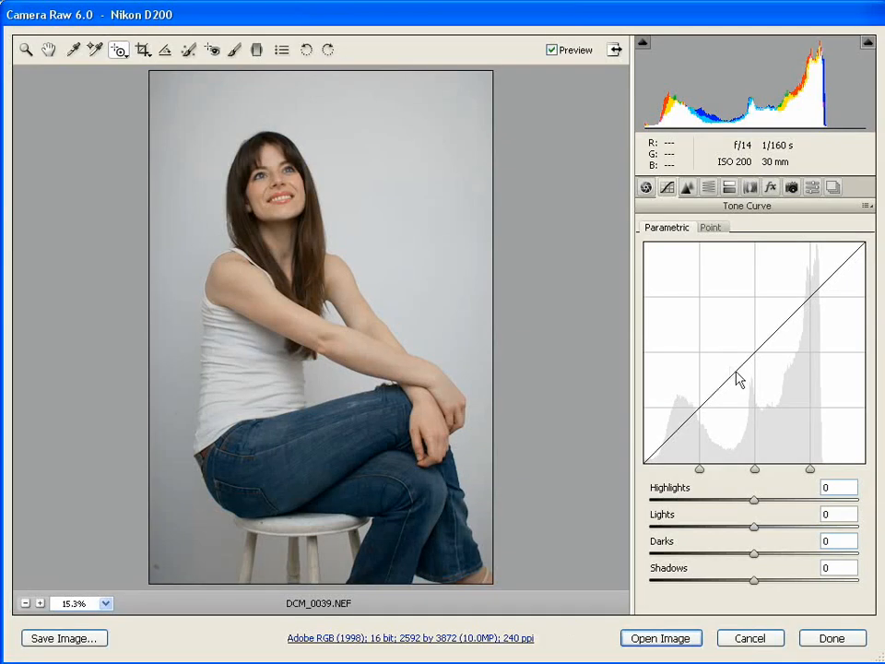
- Convert the photo to grayscale and set Blues to -13 in the grayscale mix
click(708, 188)
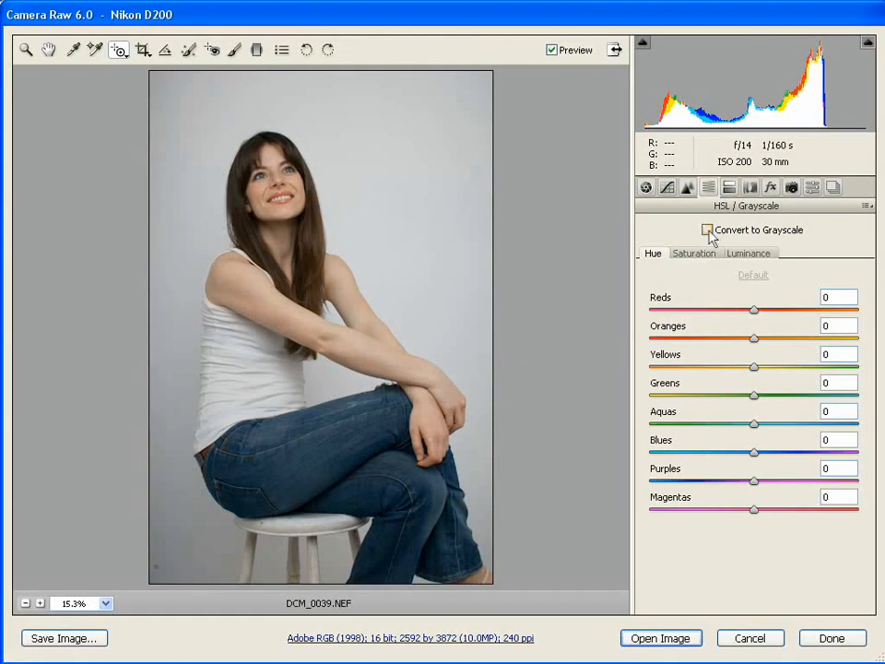
click(709, 232)
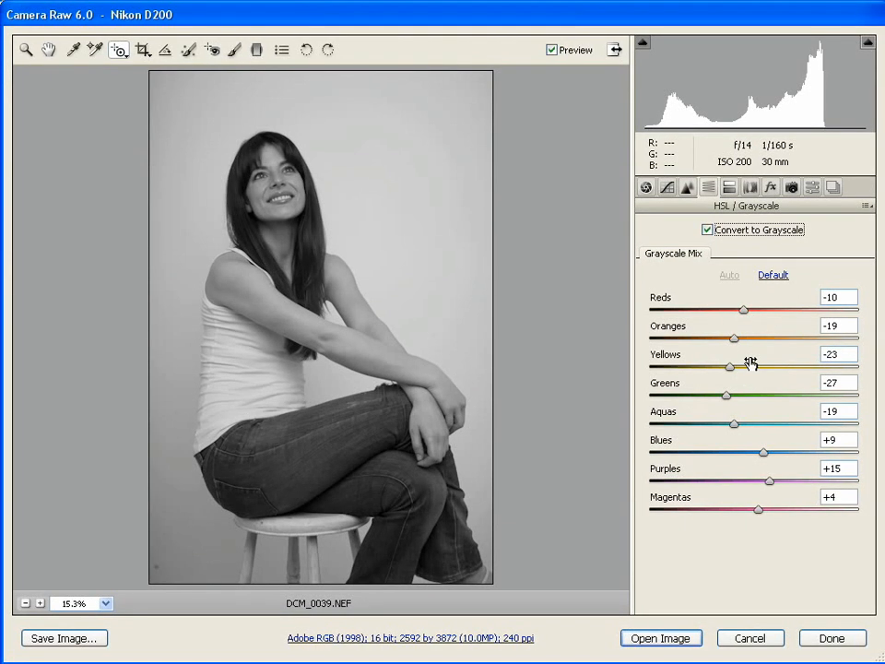
click(762, 451)
drag(762, 453, 740, 458)
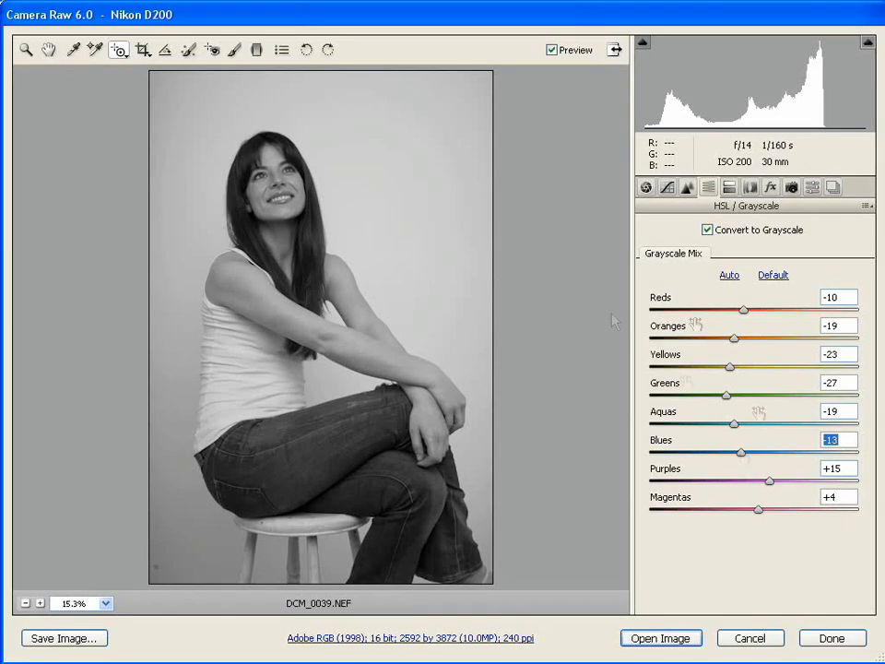
- Use the Targeted Adjustment tool on the grayscale mix to lighten skin and hair to Oranges +70 and darken the jeans to Blues -46
click(119, 55)
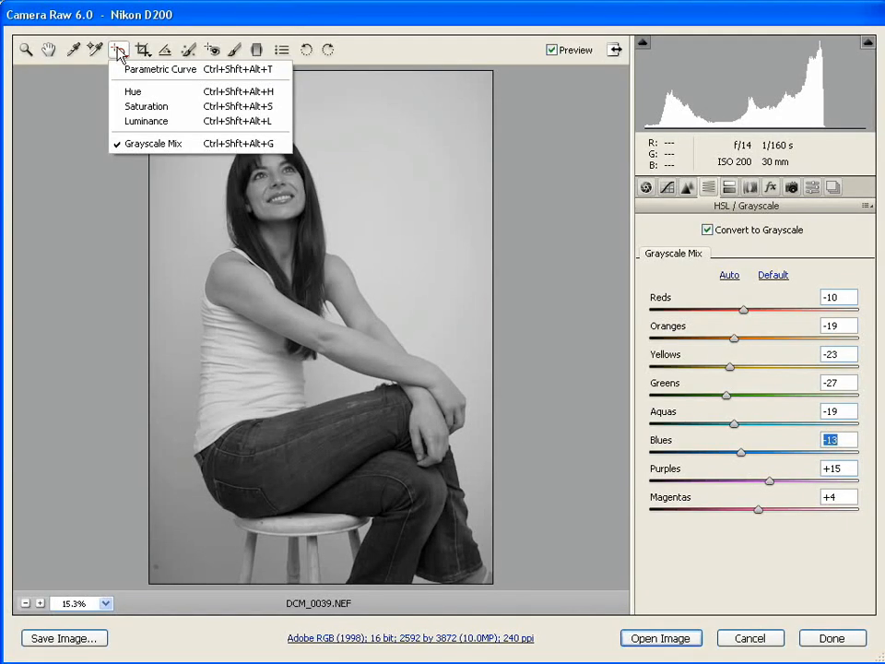
click(119, 52)
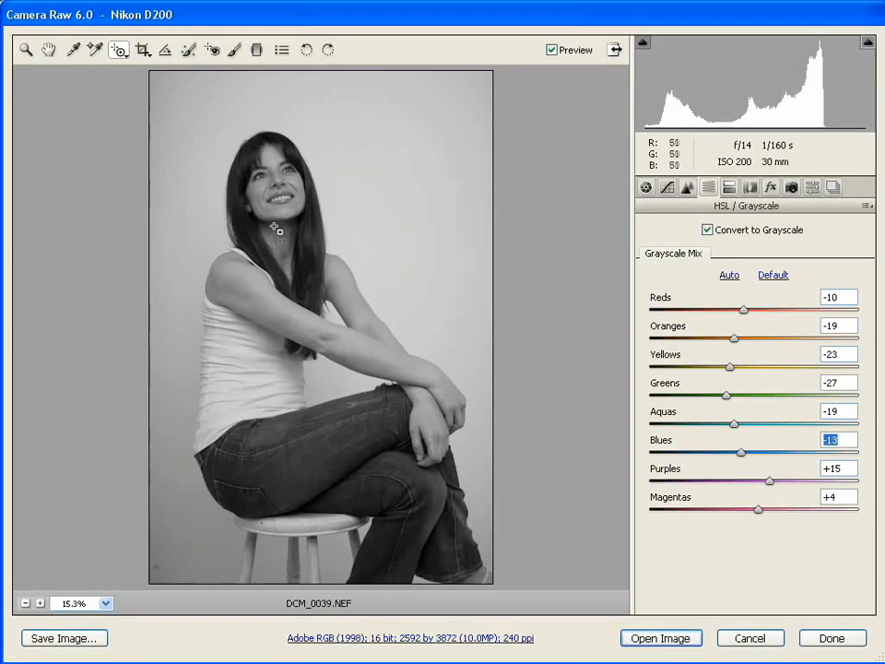
drag(334, 276, 398, 277)
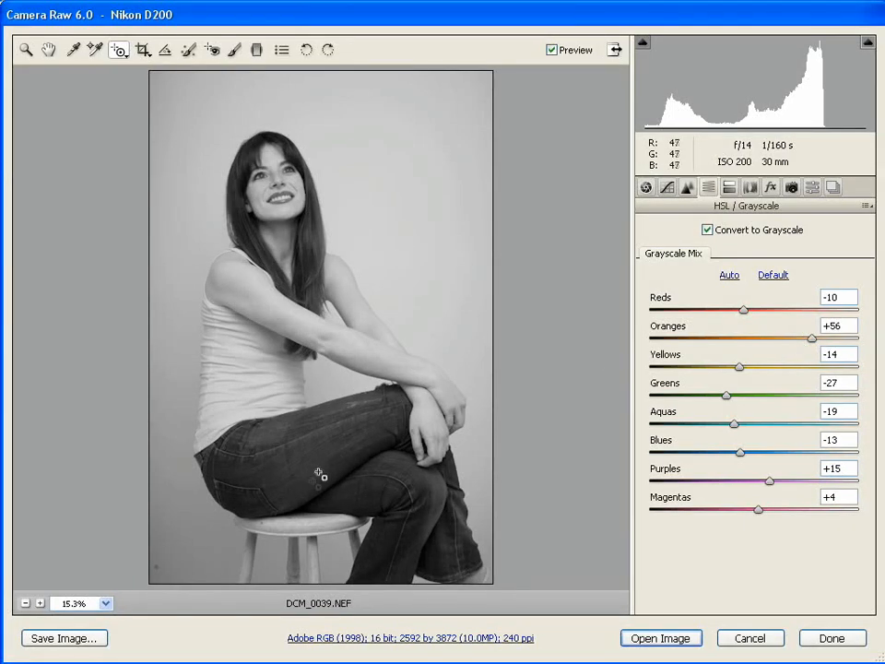
mouse_move(320, 472)
mouse_down()
mouse_move(282, 474)
mouse_move(303, 472)
mouse_up()
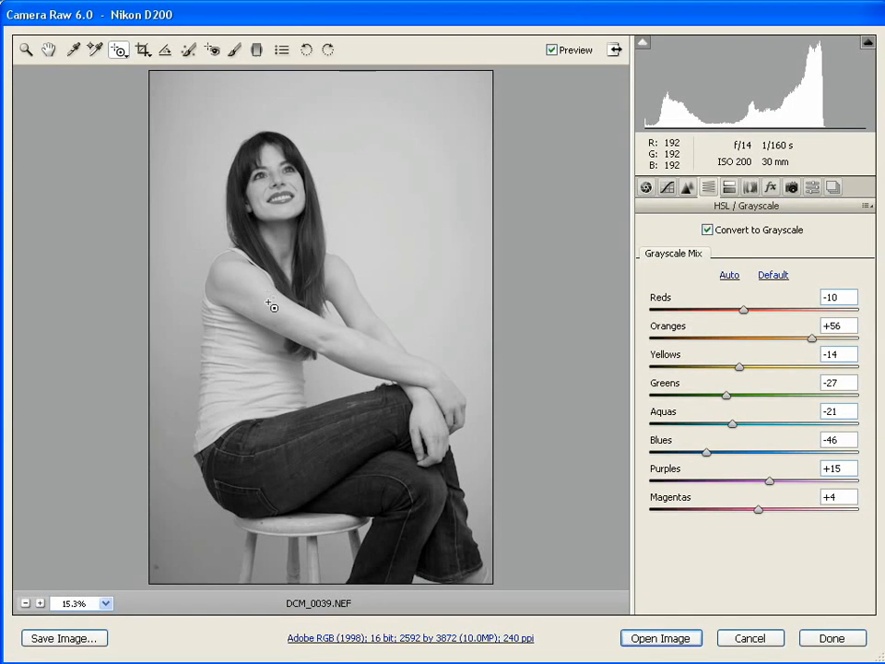
mouse_move(237, 221)
mouse_down()
mouse_move(216, 221)
mouse_move(250, 222)
mouse_up()
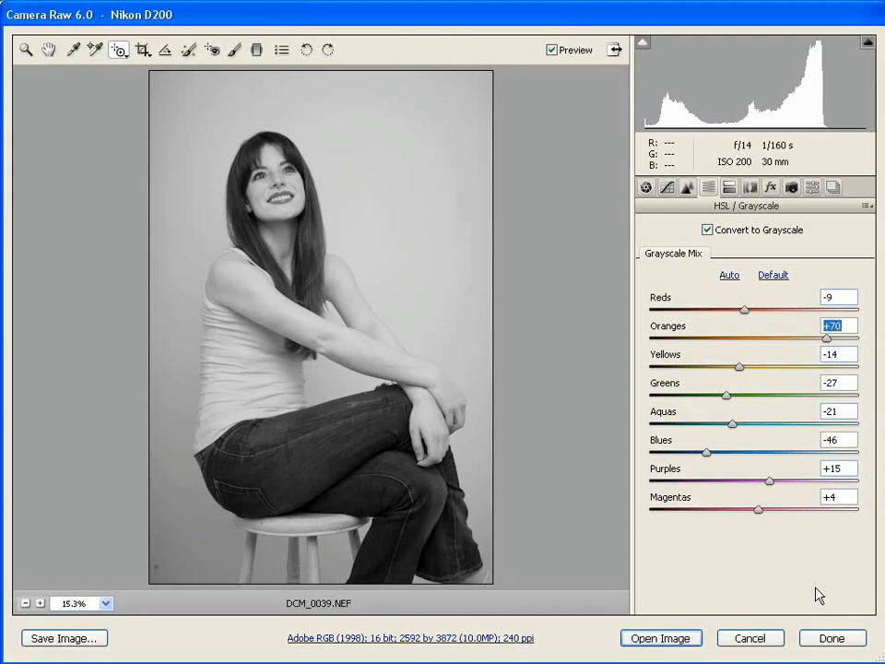
- Split-tone the grayscale photo blue with highlights at hue 231, saturation 15 and shadows at hue 207, saturation 15
click(729, 189)
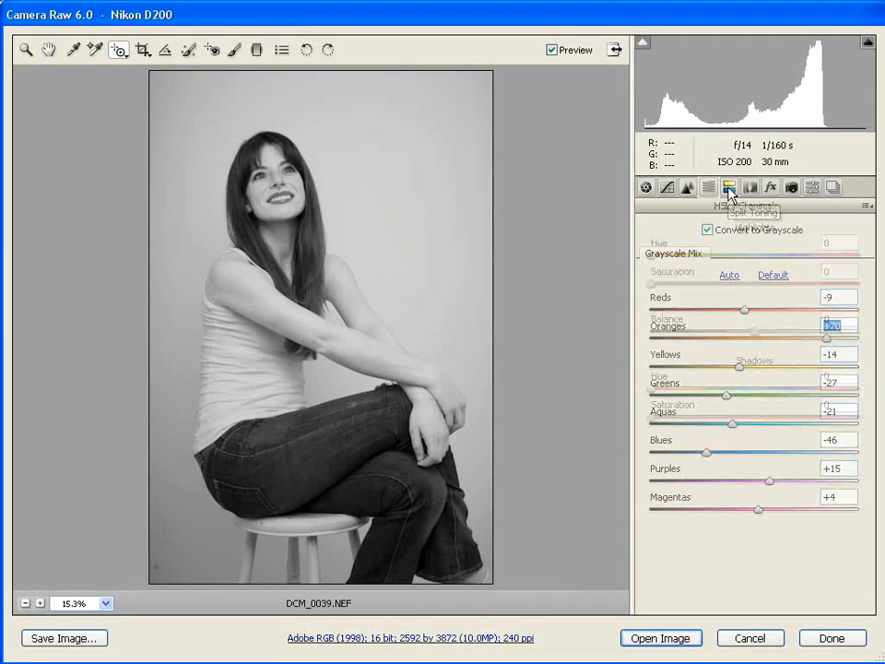
drag(666, 284, 681, 288)
click(652, 419)
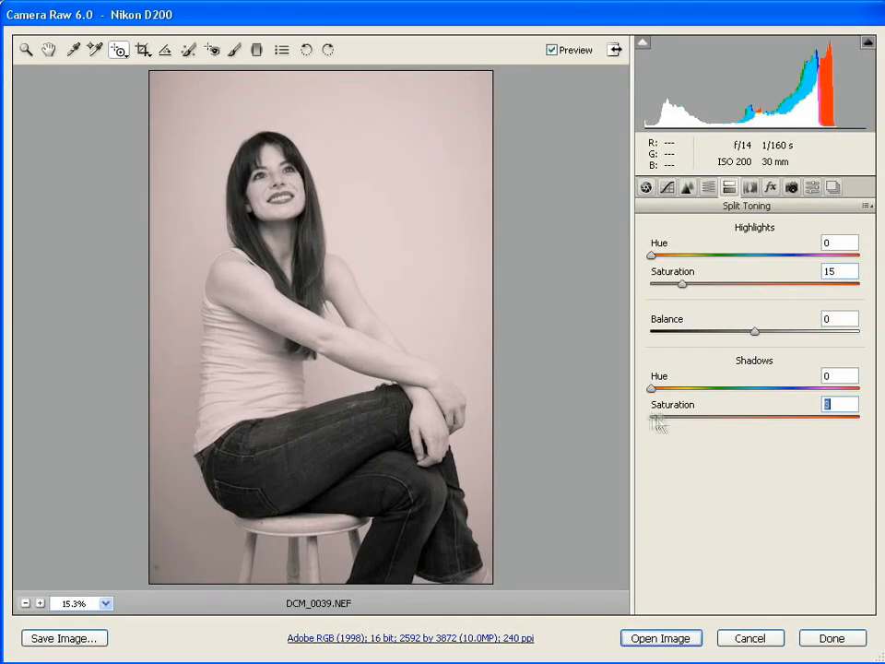
drag(657, 420, 681, 418)
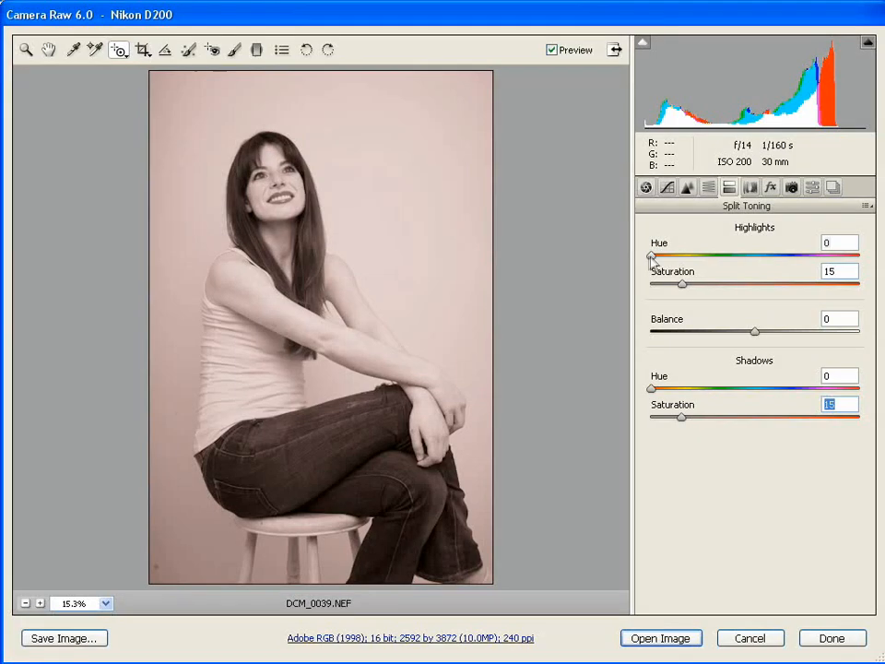
drag(651, 256, 784, 259)
drag(654, 388, 776, 391)
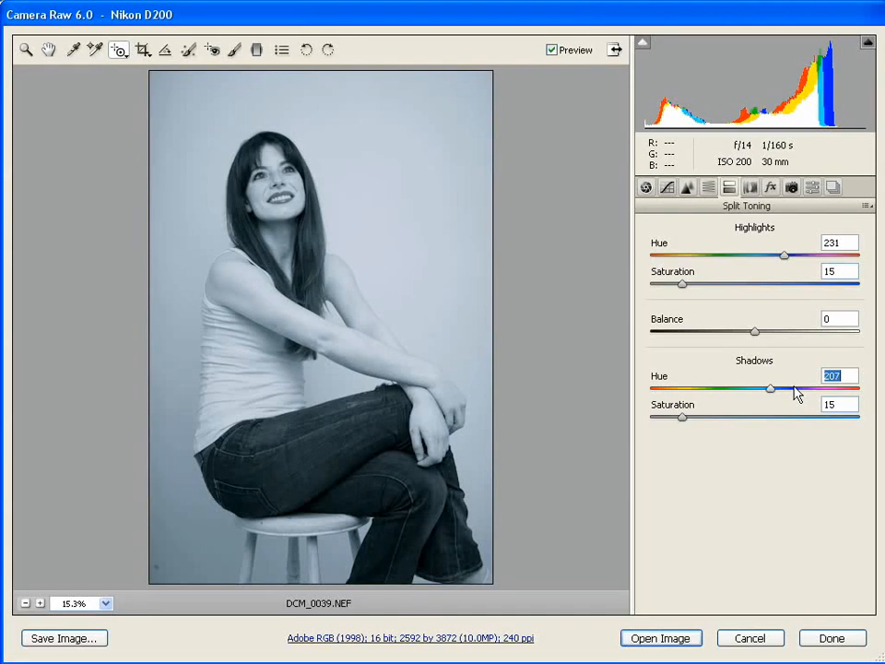
click(811, 561)
- Darken the photo's corners by setting the lens vignetting amount to -51
click(747, 185)
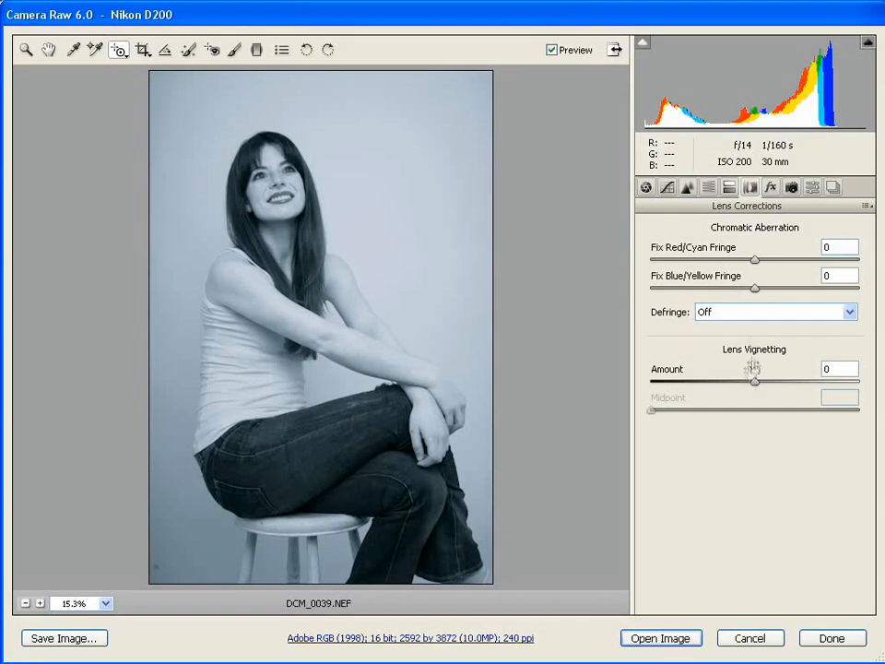
drag(753, 382, 704, 394)
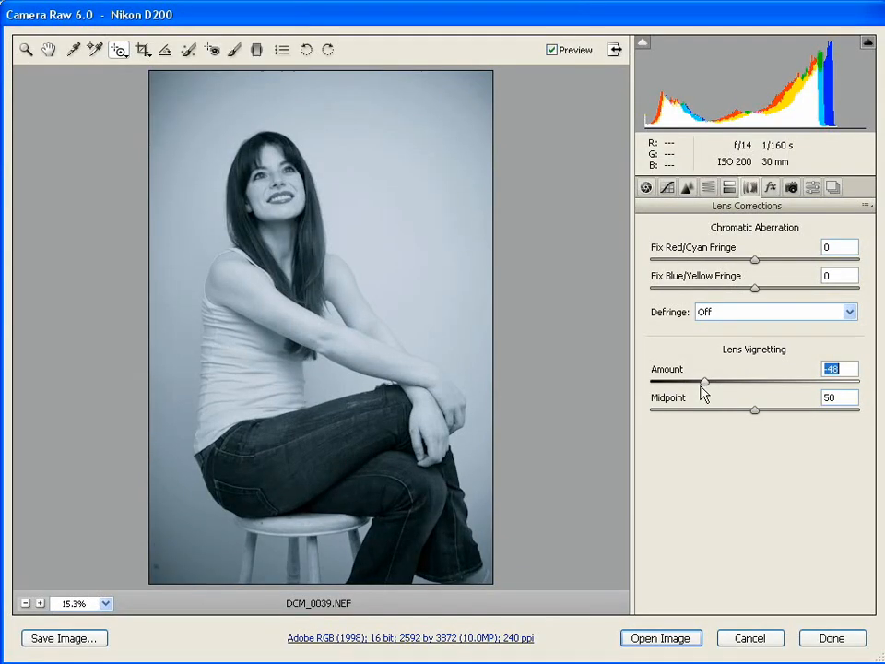
drag(701, 387, 690, 386)
- Set the output resolution to 300 pixels/inch in the workflow options and open the developed image in Photoshop
click(380, 640)
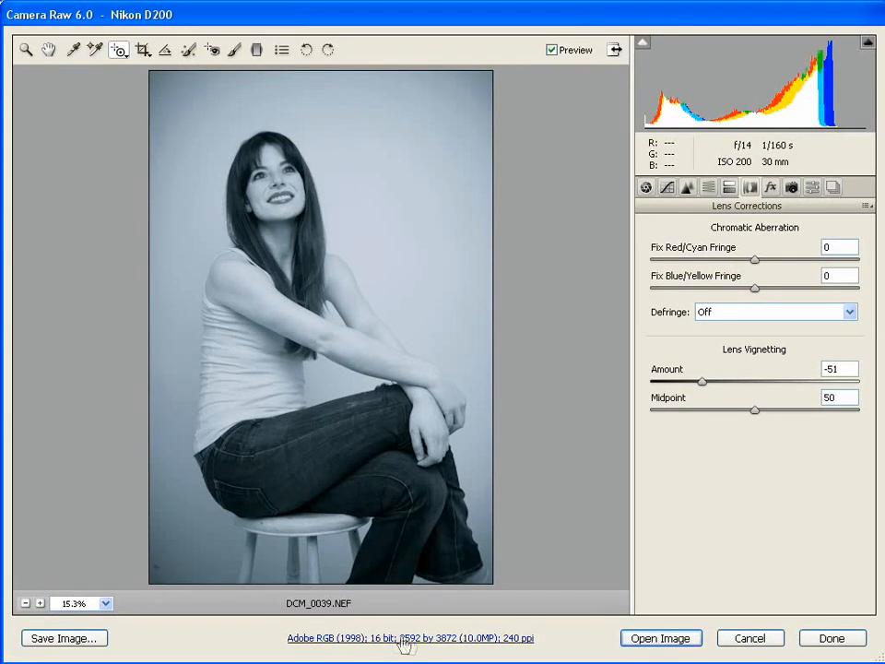
click(401, 639)
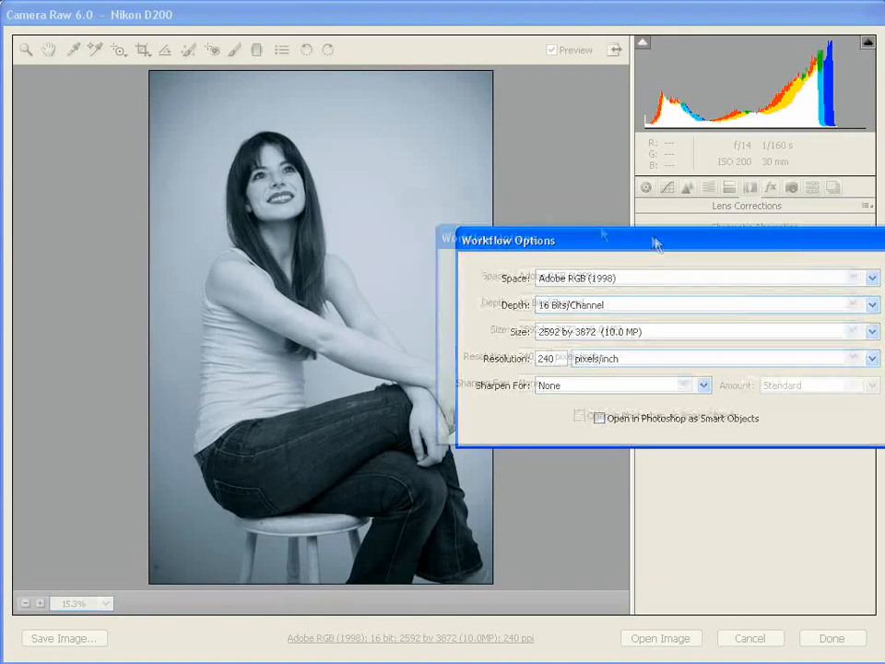
drag(655, 243, 344, 122)
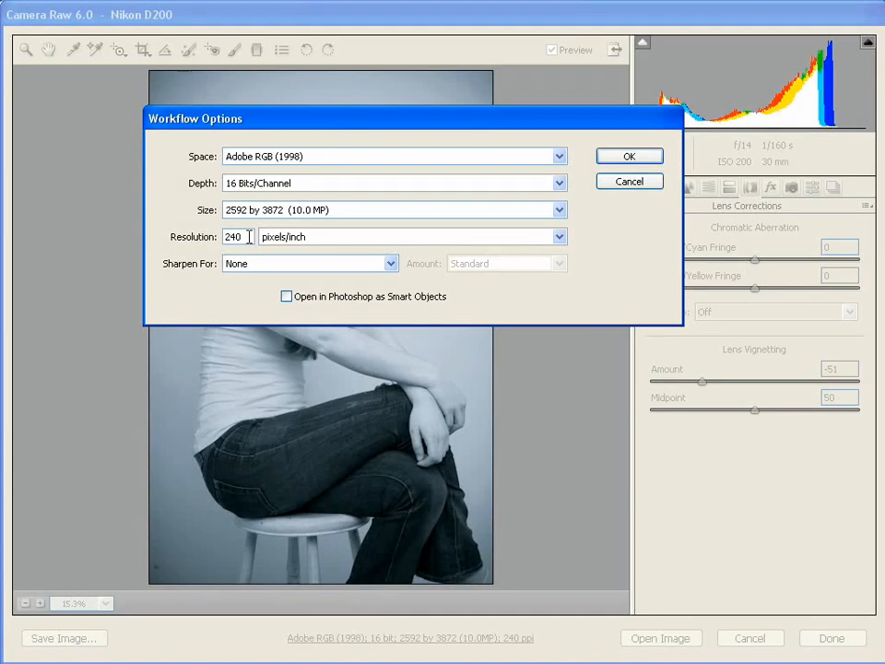
drag(249, 237, 223, 242)
text(300)
click(625, 158)
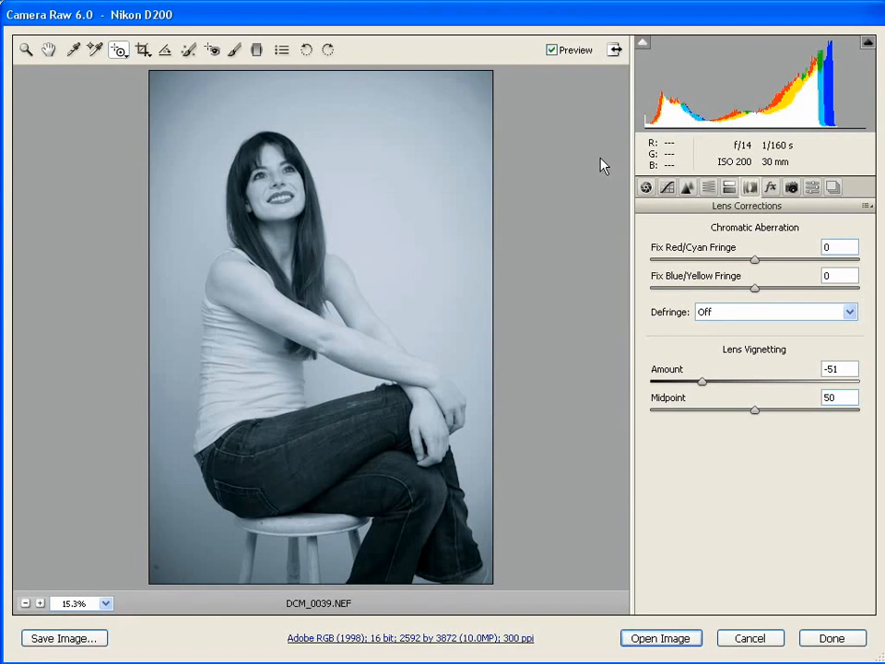
click(657, 640)
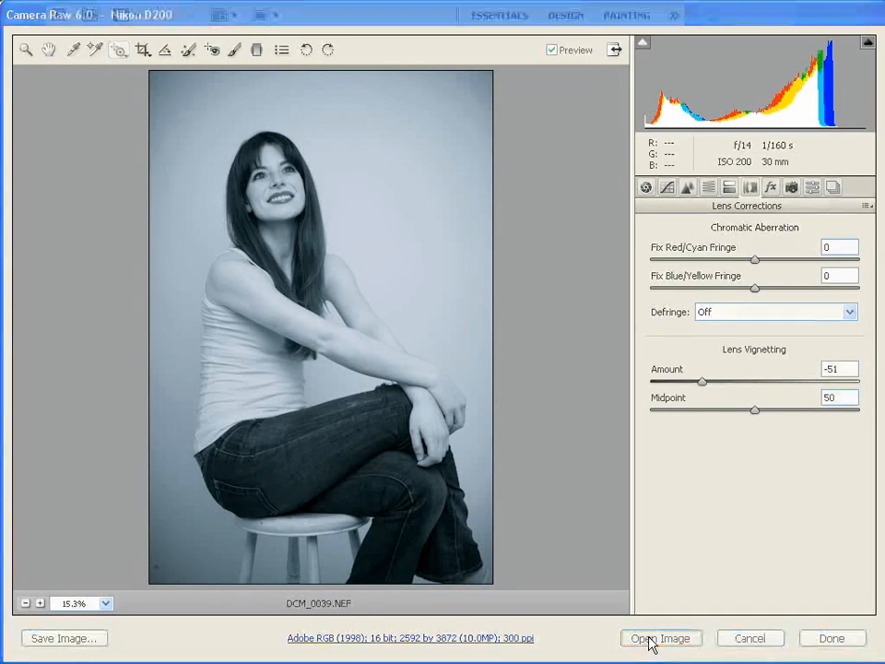